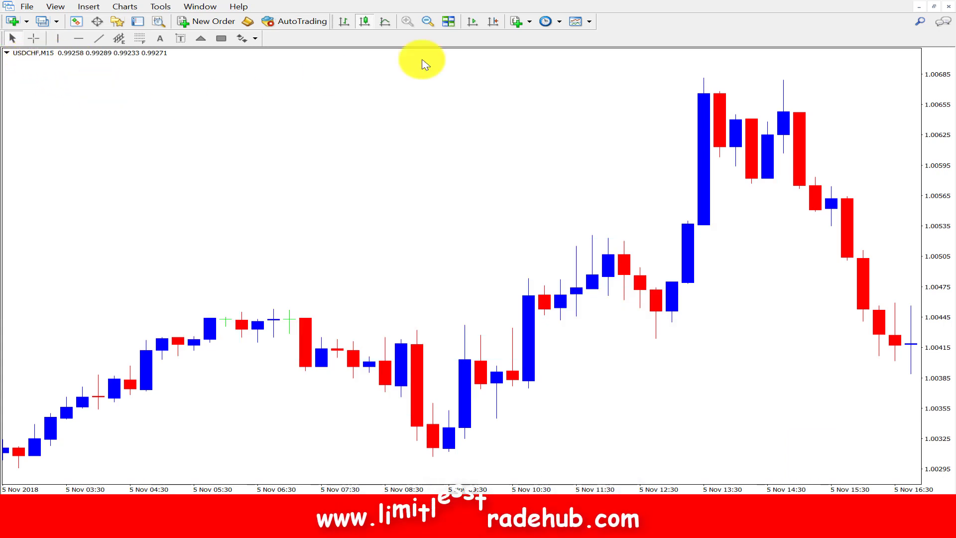
- Keep the USDCHF chart on M15 and scroll until the 2 Nov 22:45 yellow rectangle is visible
click(562, 22)
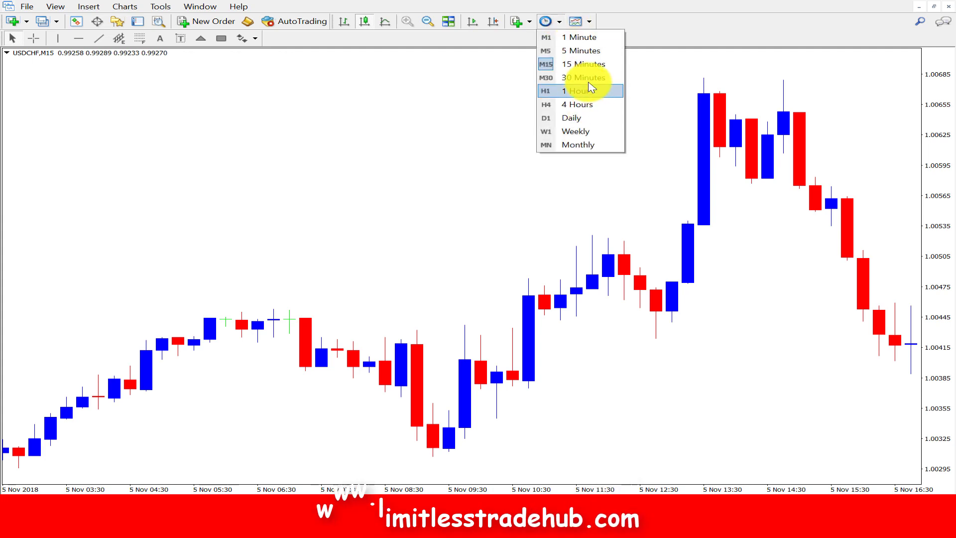
click(434, 160)
drag(433, 160, 450, 173)
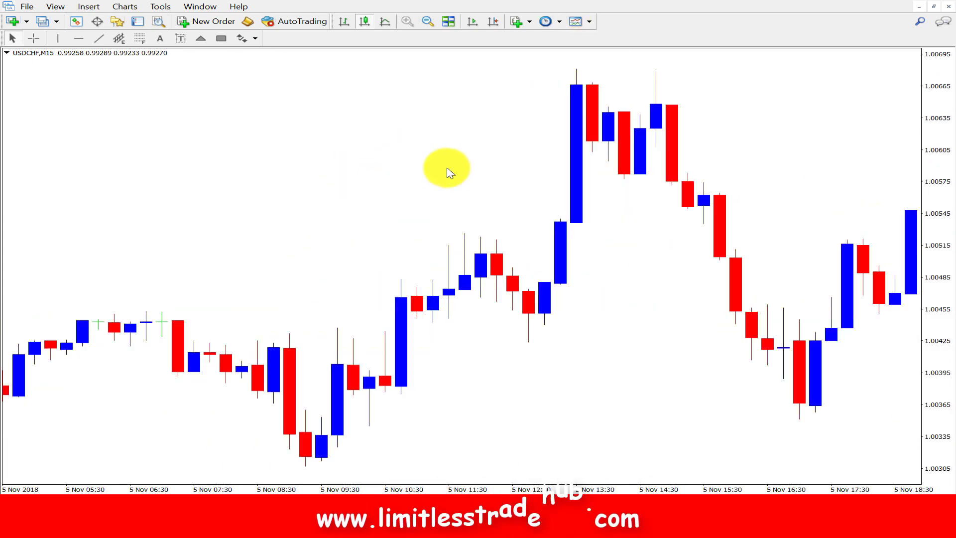
scroll(424, 138, down, 2)
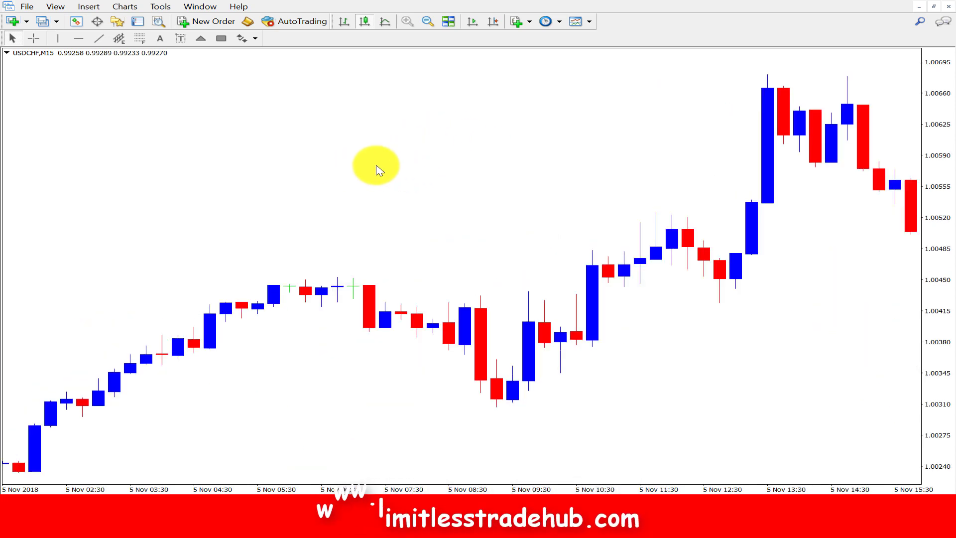
scroll(374, 160, down, 3)
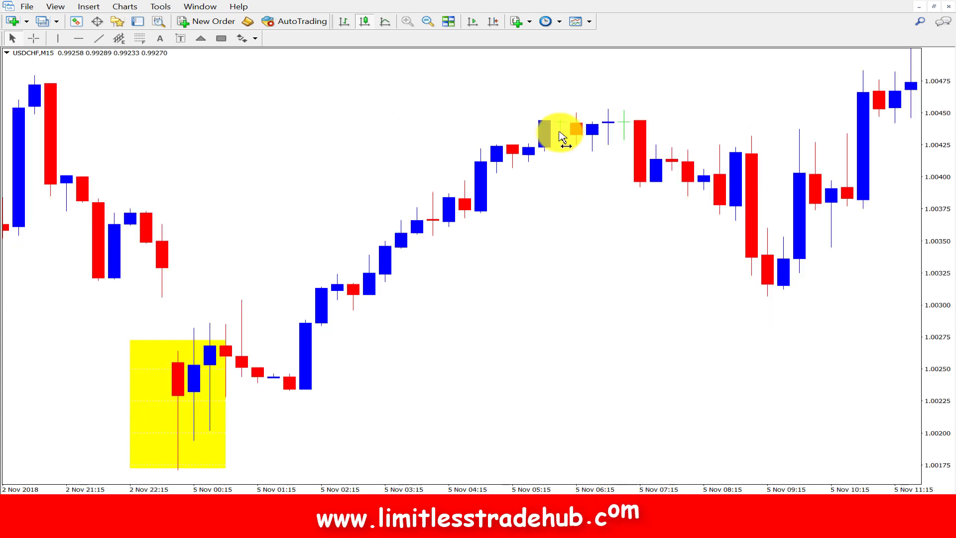
scroll(513, 156, down, 1)
scroll(758, 187, up, 12)
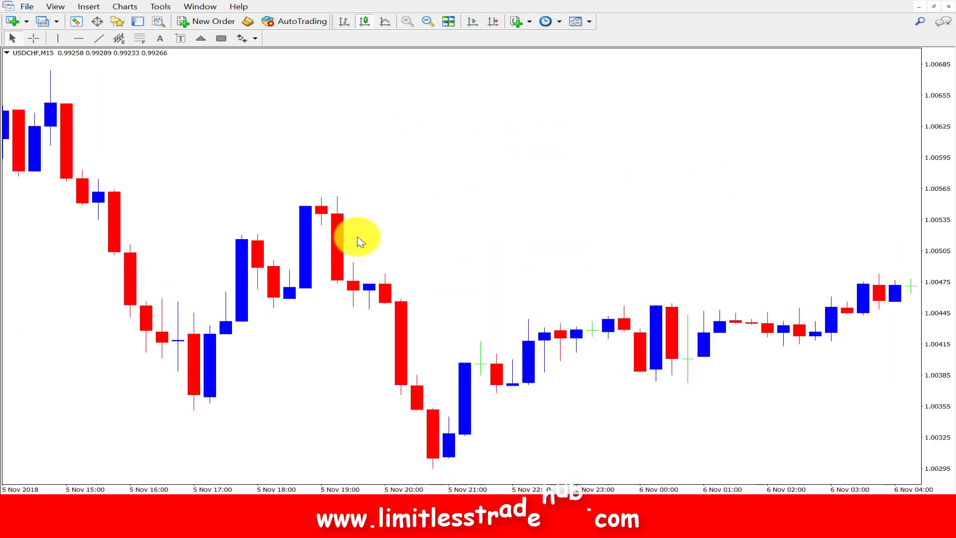
scroll(347, 242, up, 15)
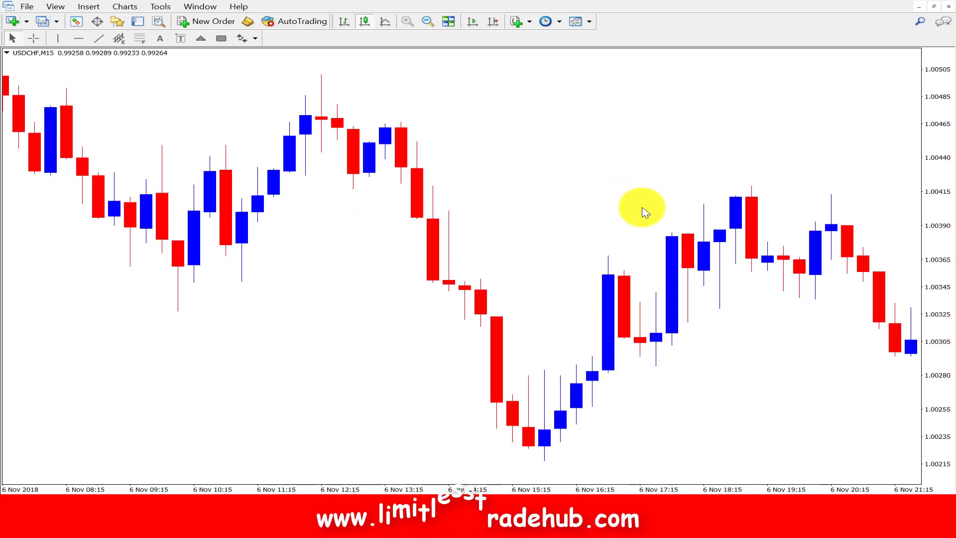
scroll(641, 215, down, 12)
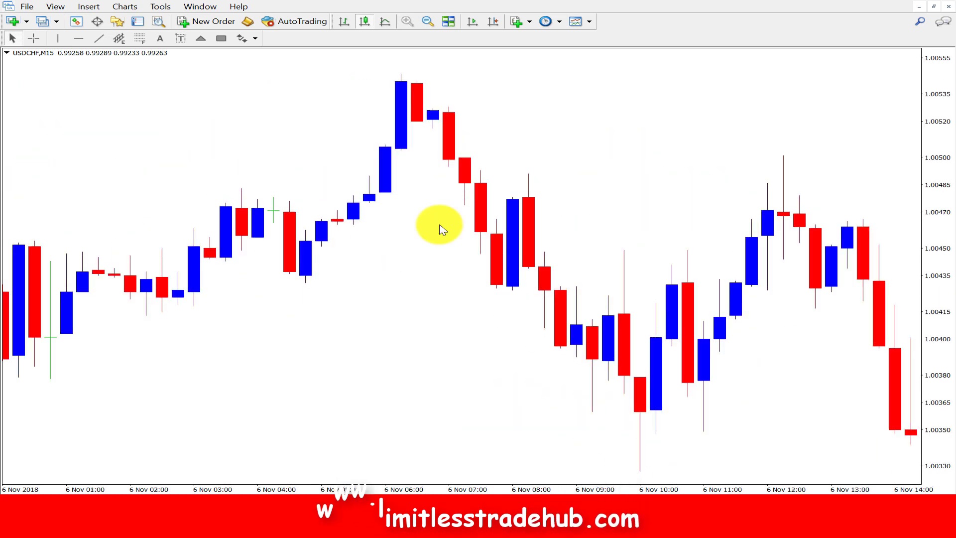
scroll(521, 230, down, 15)
scroll(644, 199, down, 20)
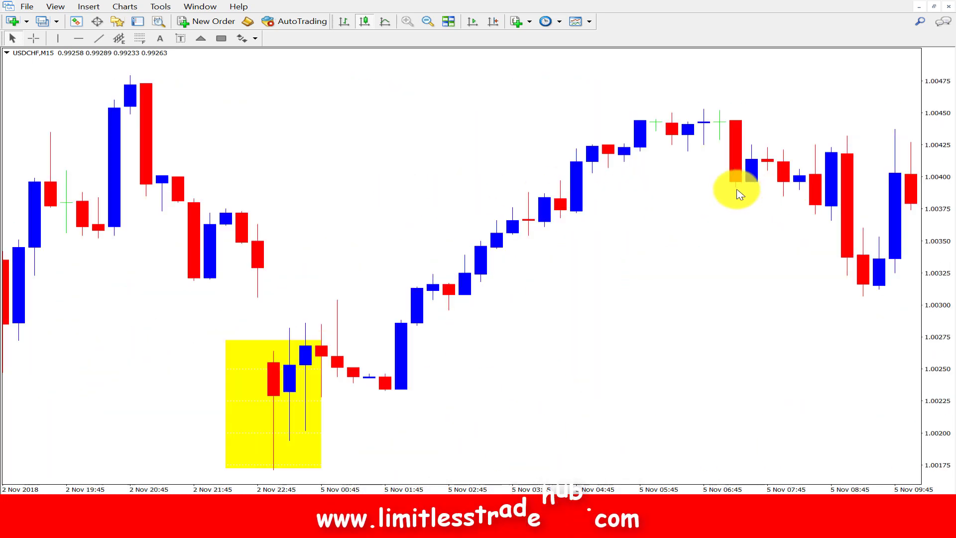
scroll(568, 268, down, 2)
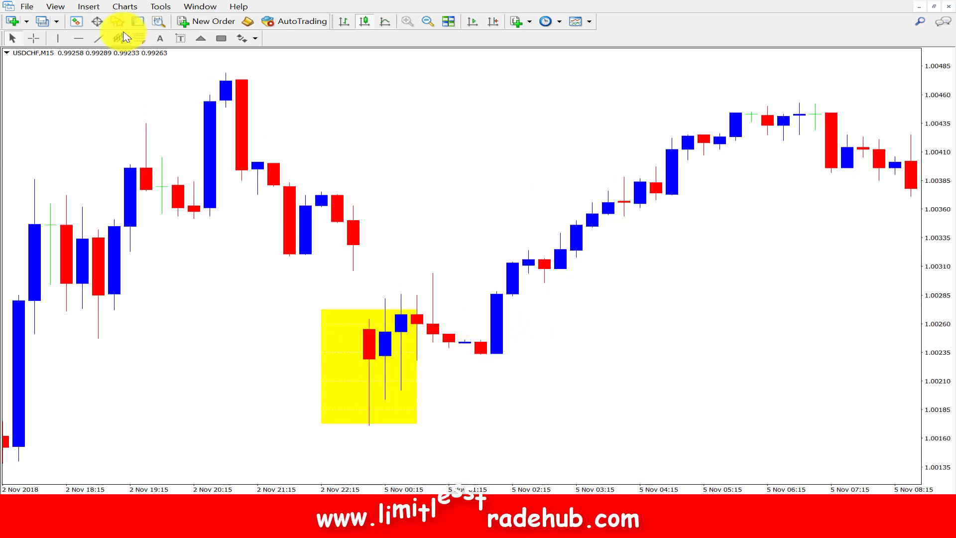
- Place black horizontal lines at 1.00265 and 1.00178 on the yellow zone's top and bottom edges
click(380, 317)
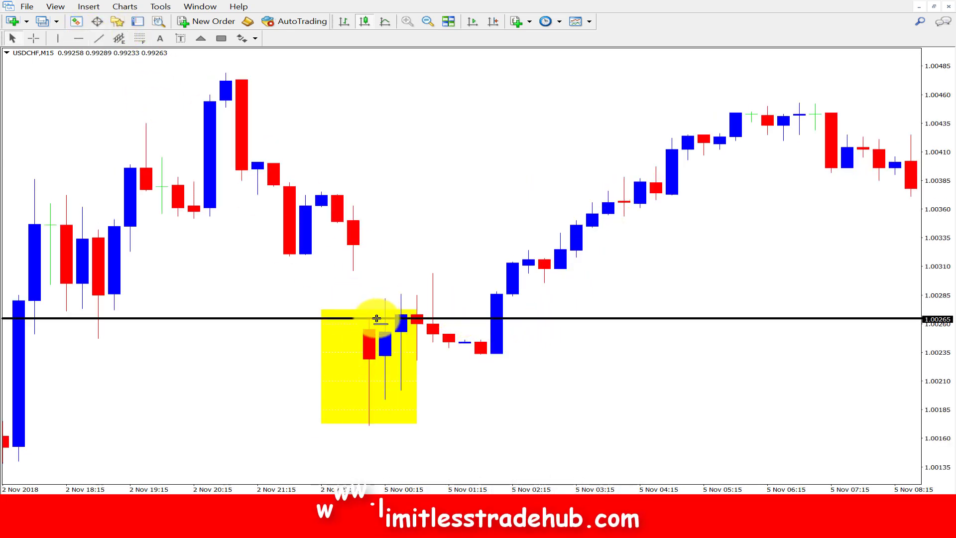
click(78, 39)
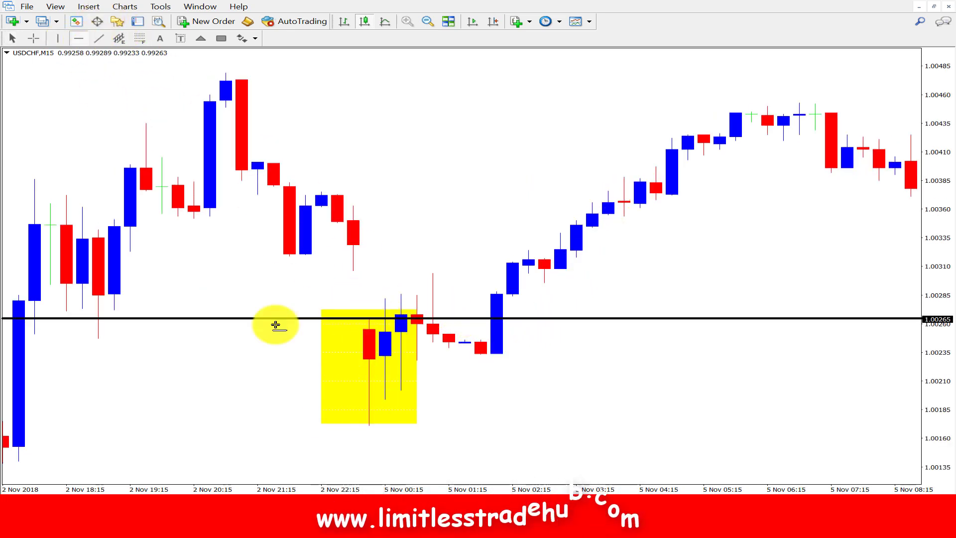
click(369, 419)
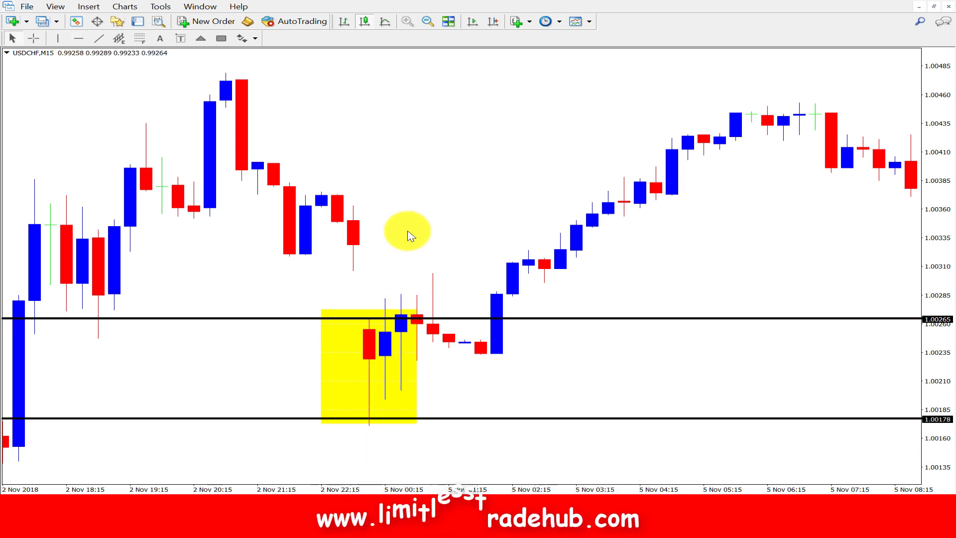
click(99, 39)
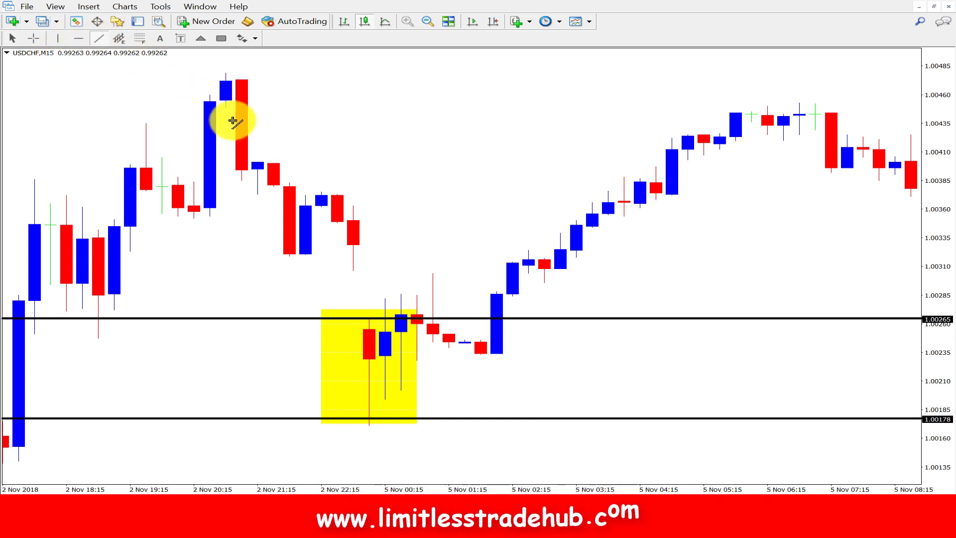
- Draw a red trendline from the 2 Nov 20:15 swing high down into the yellow zone
mouse_move(242, 68)
mouse_down()
mouse_move(470, 294)
mouse_move(491, 386)
mouse_move(368, 438)
mouse_up()
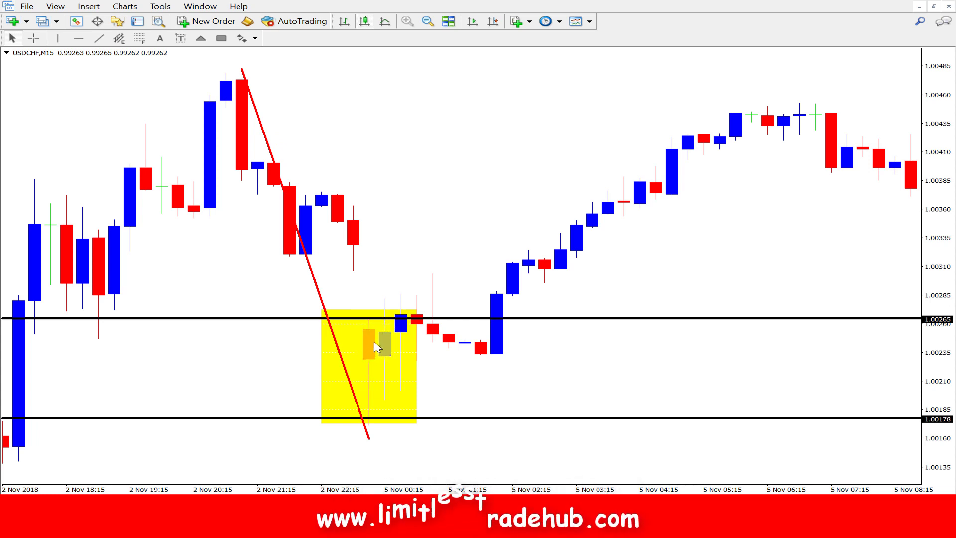
- Drag the bottom zone line down to 1.00170
drag(439, 418, 439, 427)
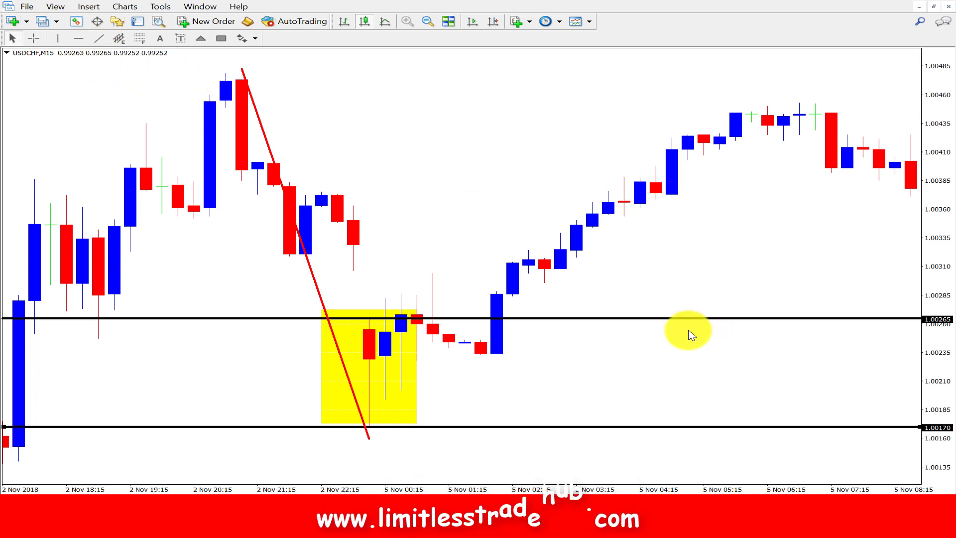
scroll(690, 324, left, 2)
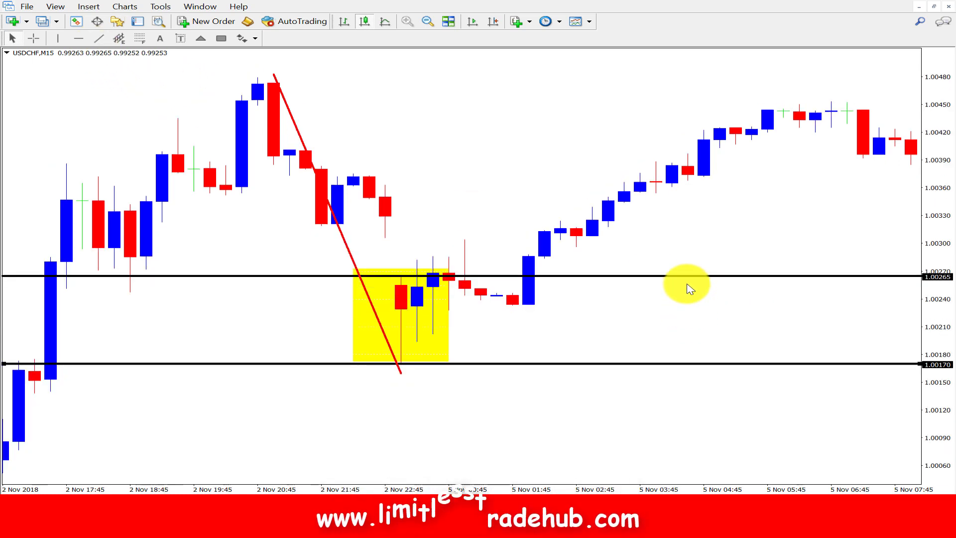
scroll(663, 398, right, 1)
scroll(654, 431, right, 3)
drag(617, 356, 587, 348)
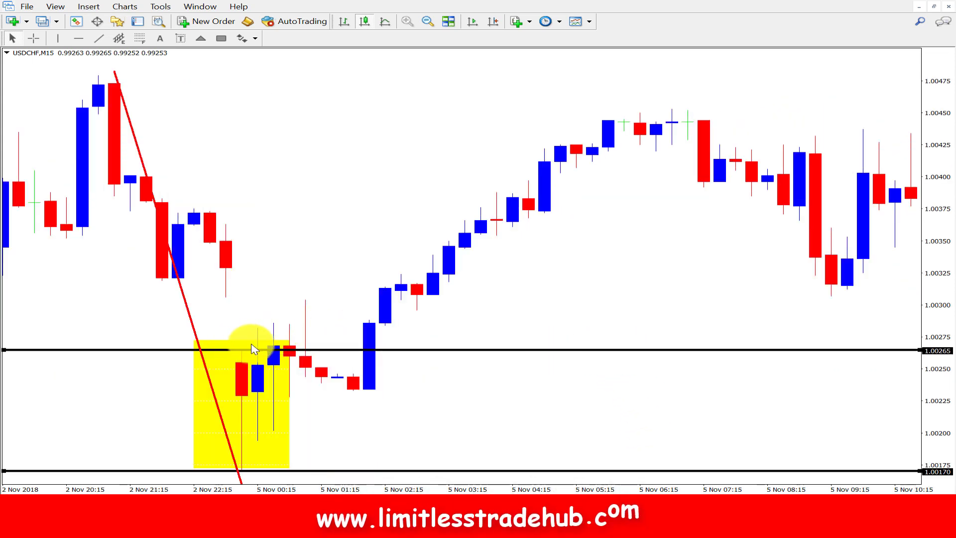
click(258, 479)
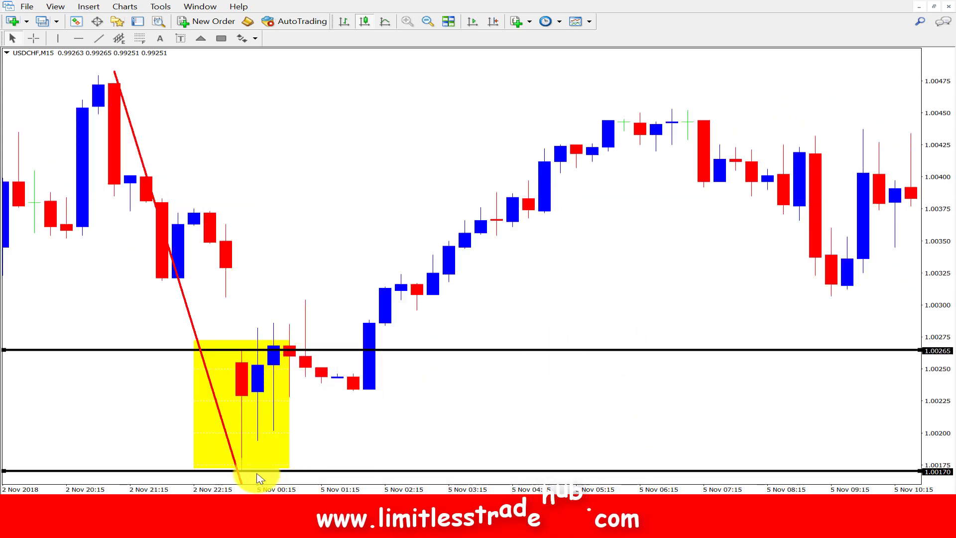
click(33, 38)
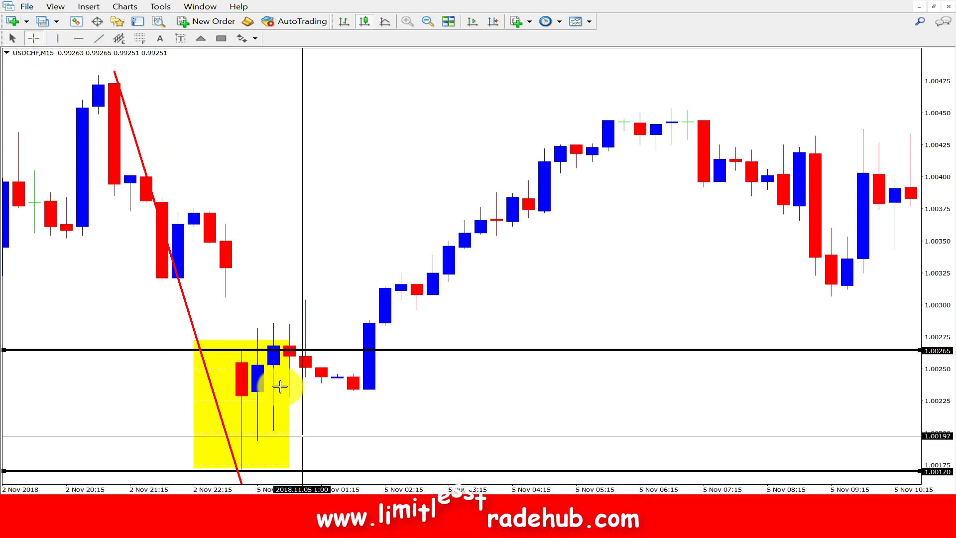
drag(250, 350, 277, 467)
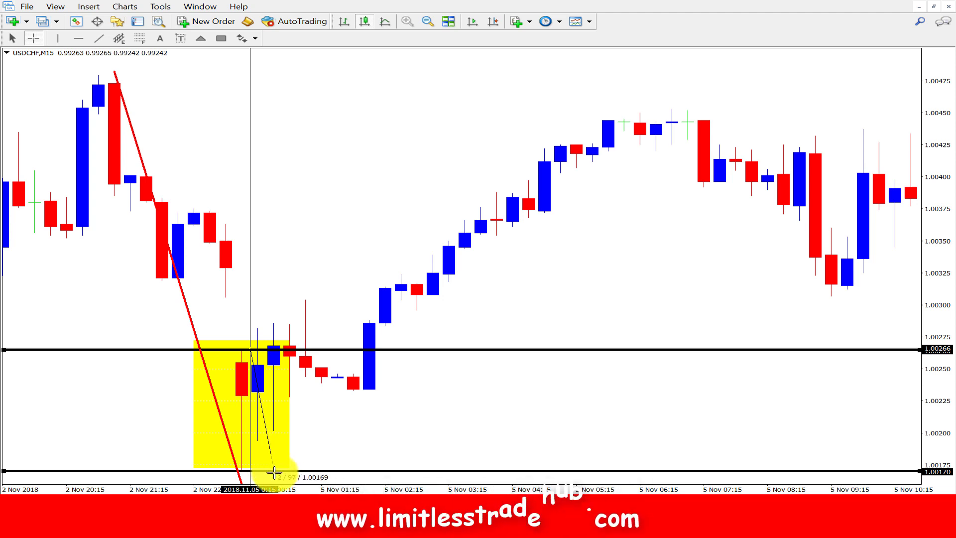
drag(279, 470, 556, 116)
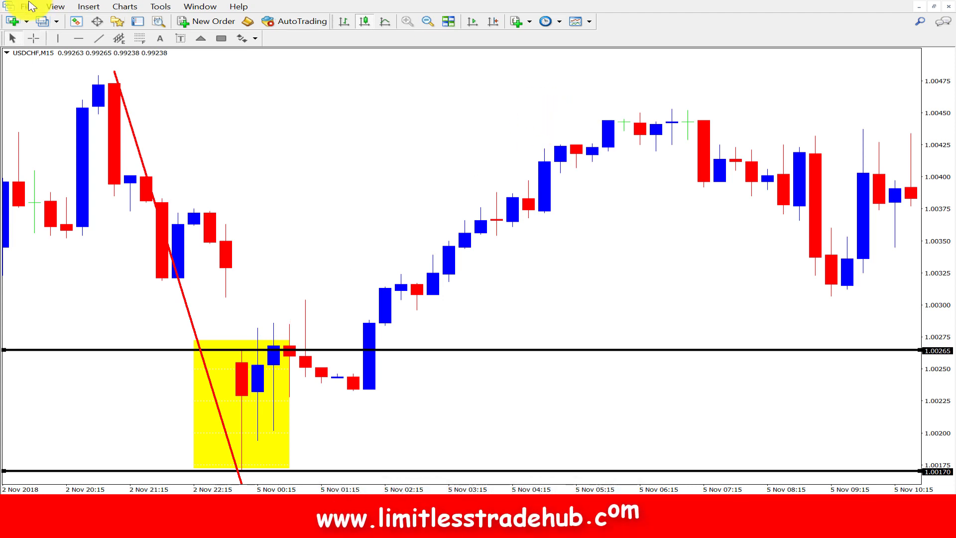
- Add a black horizontal line near the highs and adjust it to 1.00444
click(83, 38)
click(568, 109)
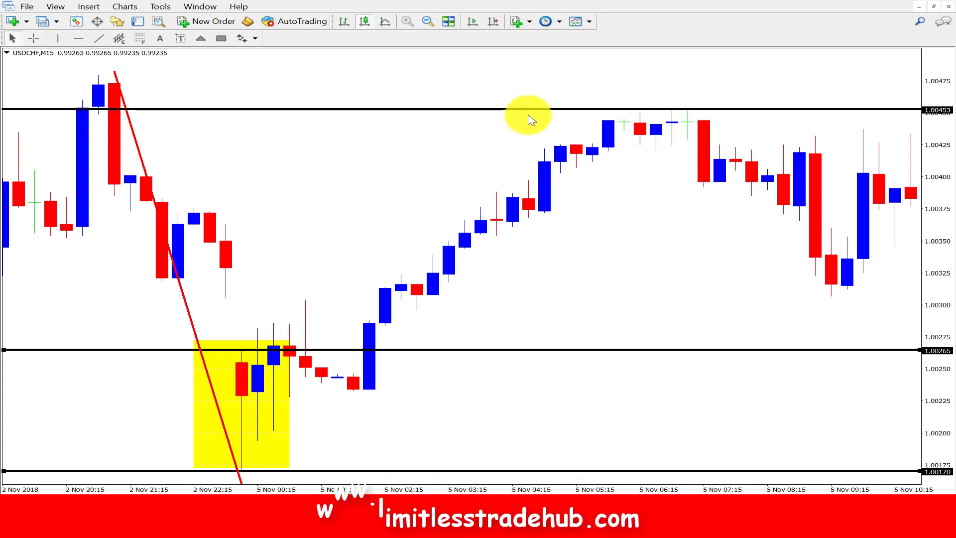
drag(529, 119, 529, 120)
- Pan back to the 2 Nov 12:45 yellow zone and delete the 1.00170 and 1.00265 lines
drag(327, 239, 352, 284)
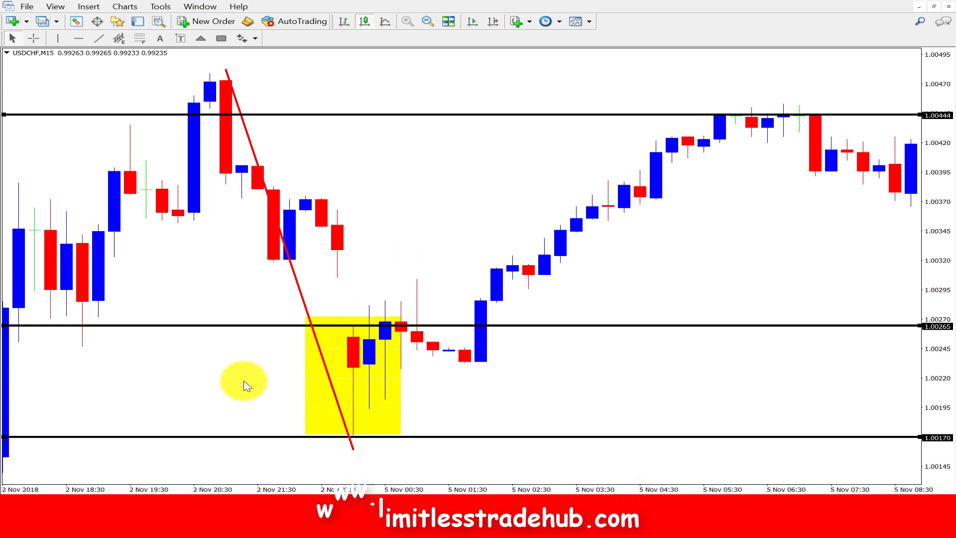
drag(249, 387, 363, 380)
drag(309, 301, 427, 352)
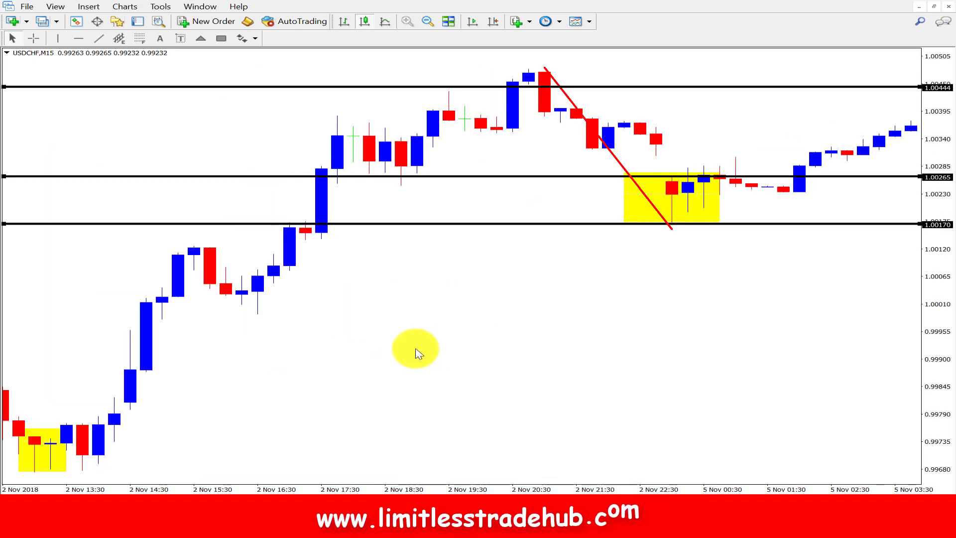
drag(363, 341, 436, 332)
drag(167, 298, 437, 458)
drag(461, 348, 674, 442)
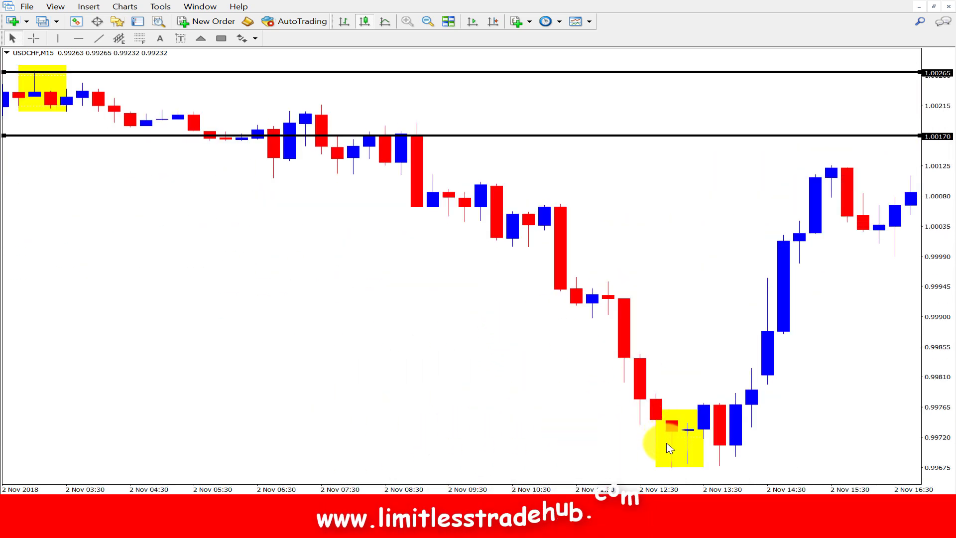
right_click(627, 139)
click(660, 117)
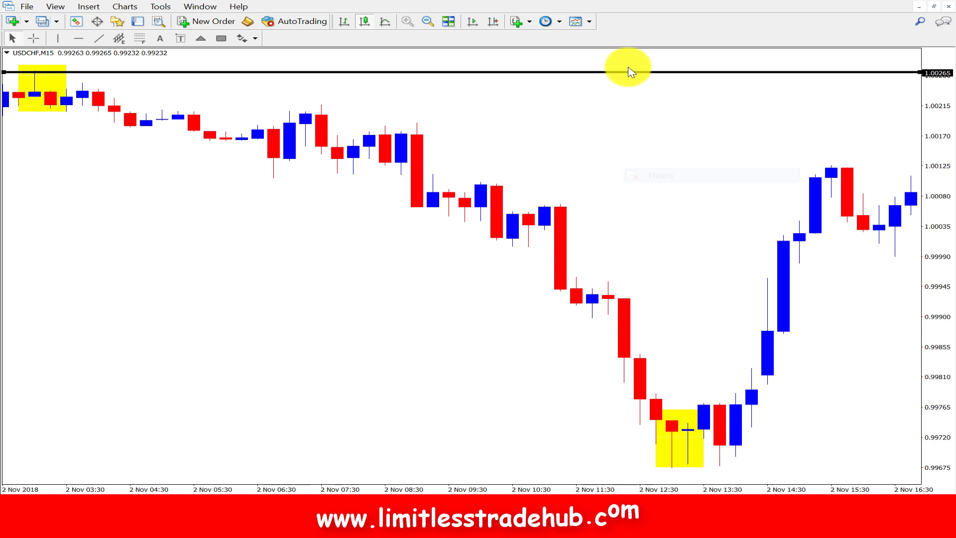
right_click(631, 73)
click(657, 114)
drag(715, 299, 575, 468)
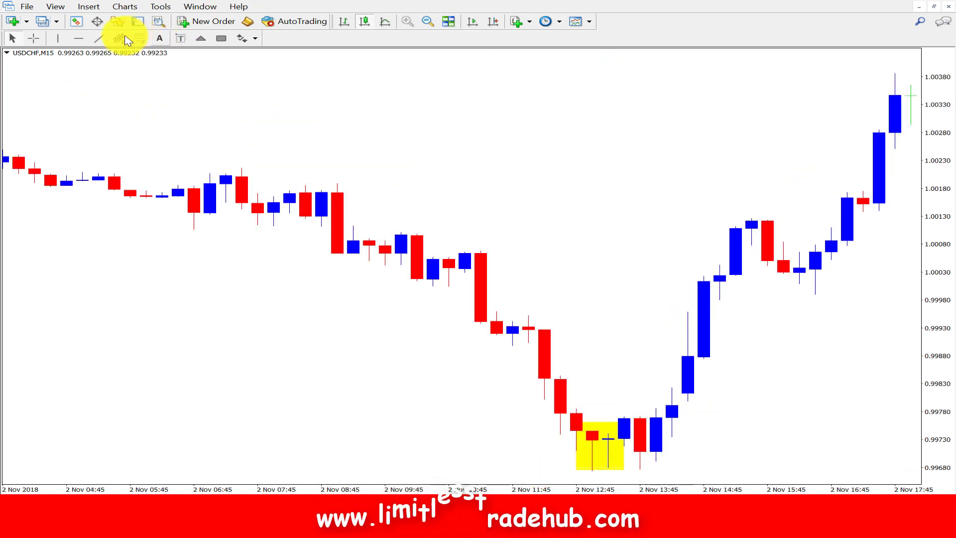
click(99, 39)
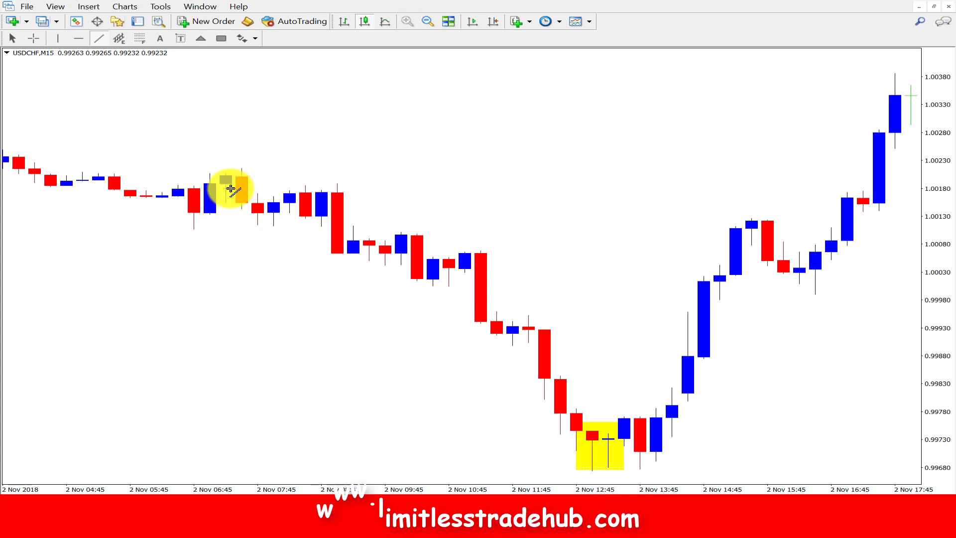
- Draw a red falling trendline into the 2 Nov zone and bracket it with lines at 0.99746 and 0.99674
mouse_move(194, 222)
mouse_down()
mouse_move(551, 384)
mouse_move(577, 472)
mouse_up()
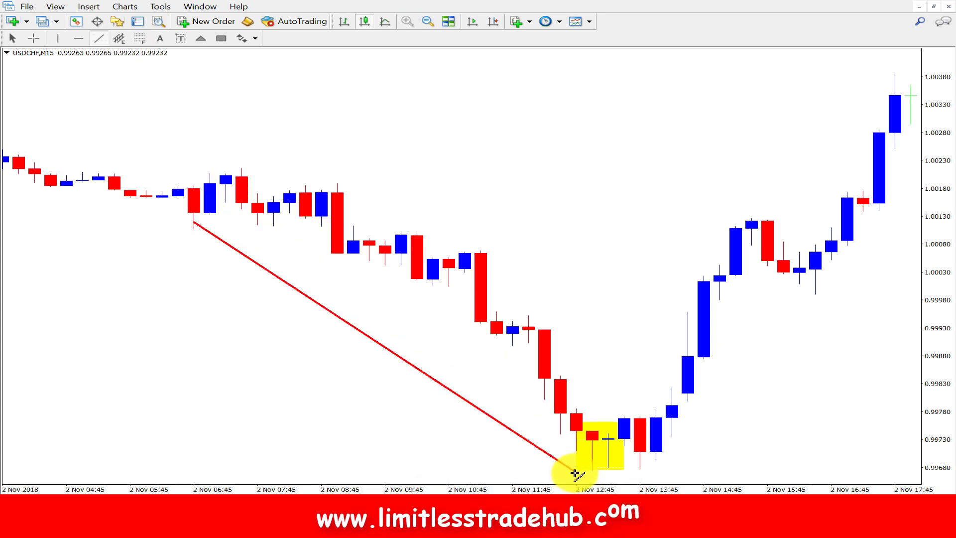
scroll(504, 141, down, 2)
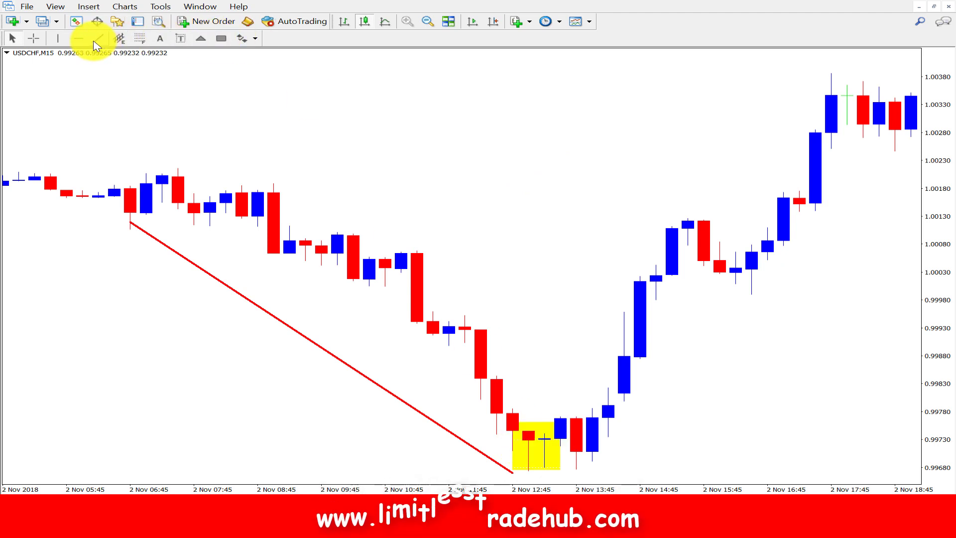
click(78, 40)
click(538, 431)
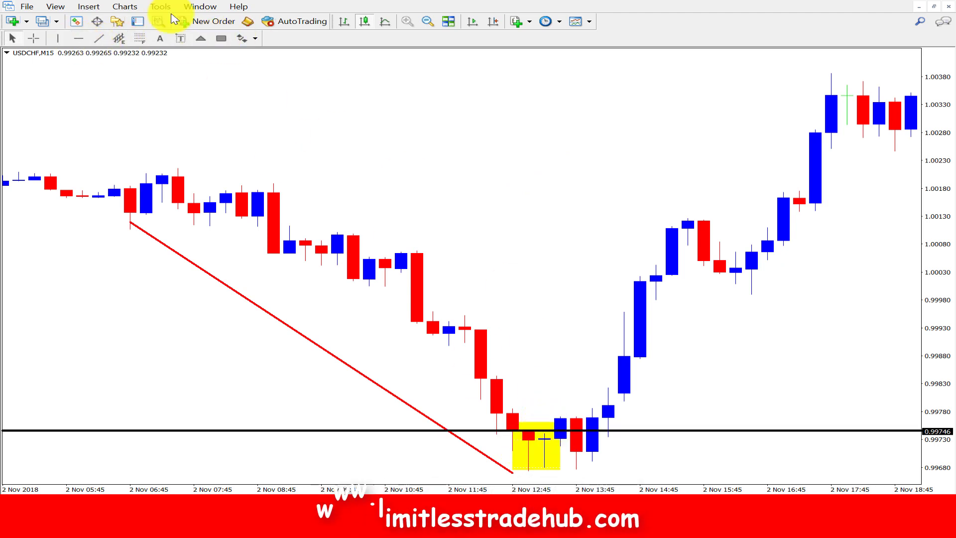
click(78, 39)
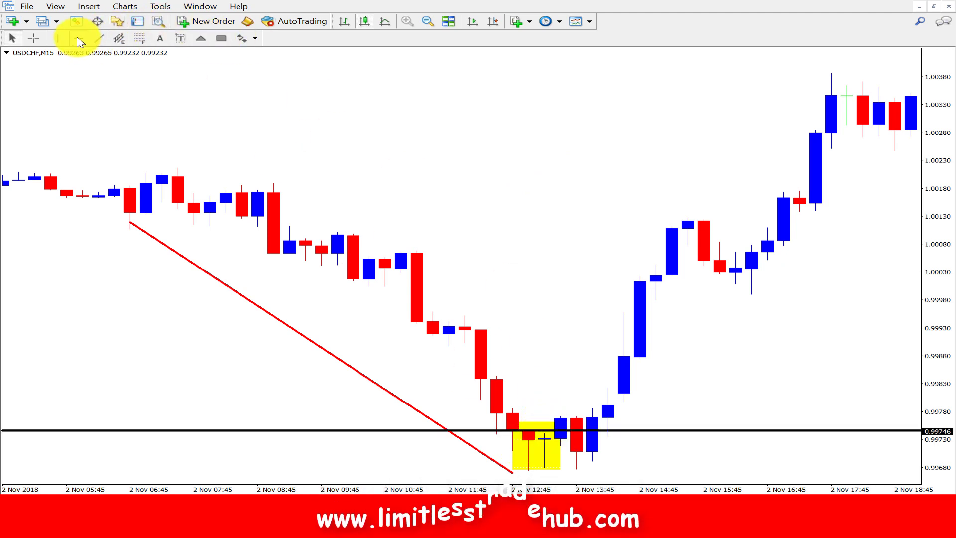
click(533, 469)
drag(603, 470, 612, 471)
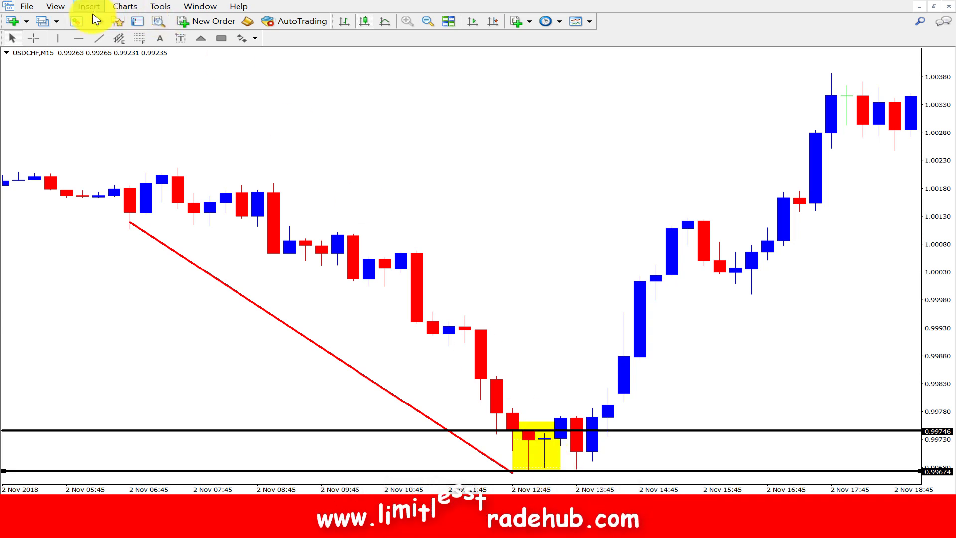
click(33, 39)
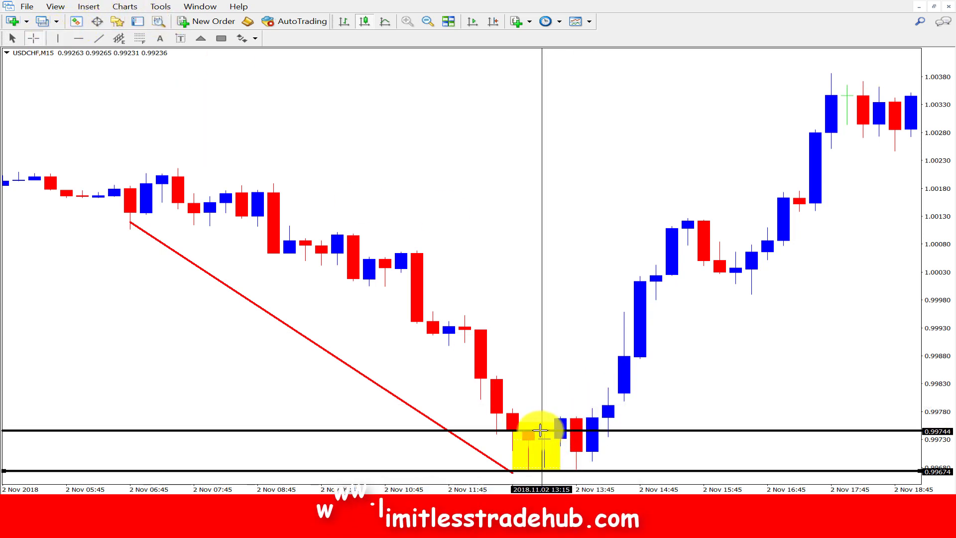
drag(687, 239, 824, 104)
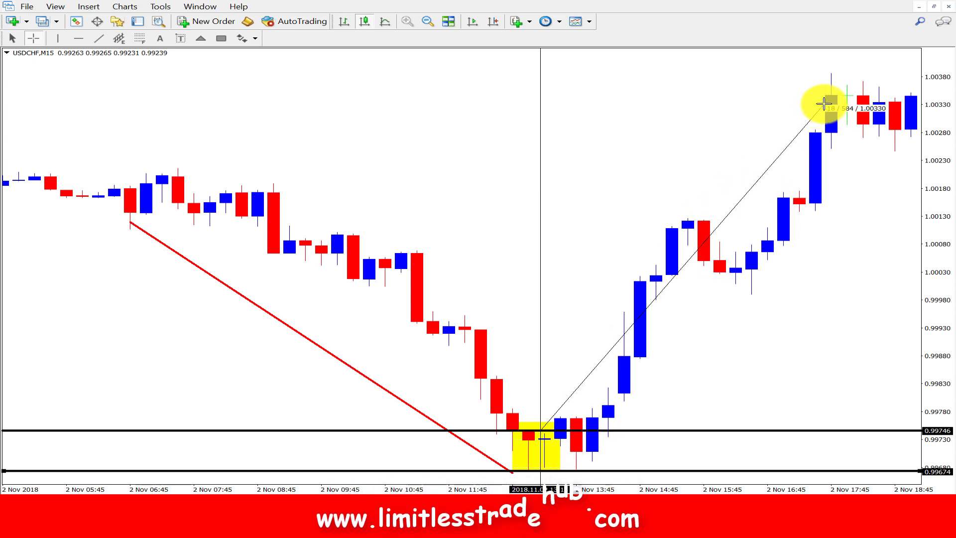
drag(825, 103, 822, 106)
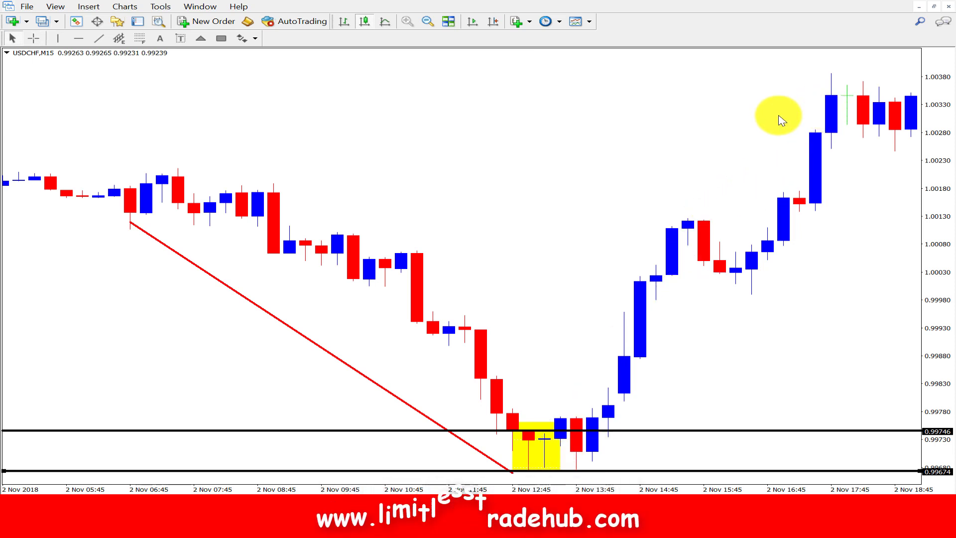
click(35, 38)
drag(583, 431, 830, 85)
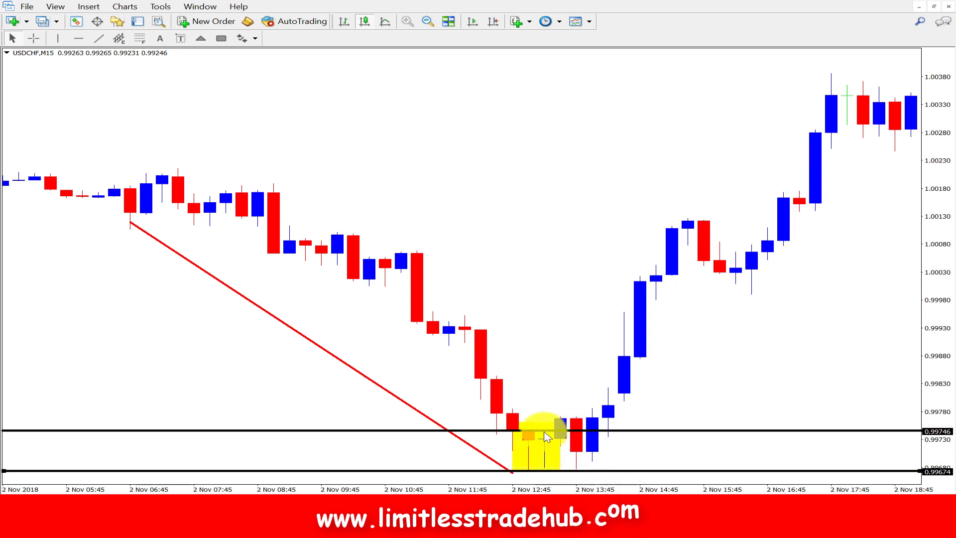
- Scroll back and place black horizontal lines at 1.00268 and 1.00228 around the earlier yellow zone
scroll(512, 273, up, 5)
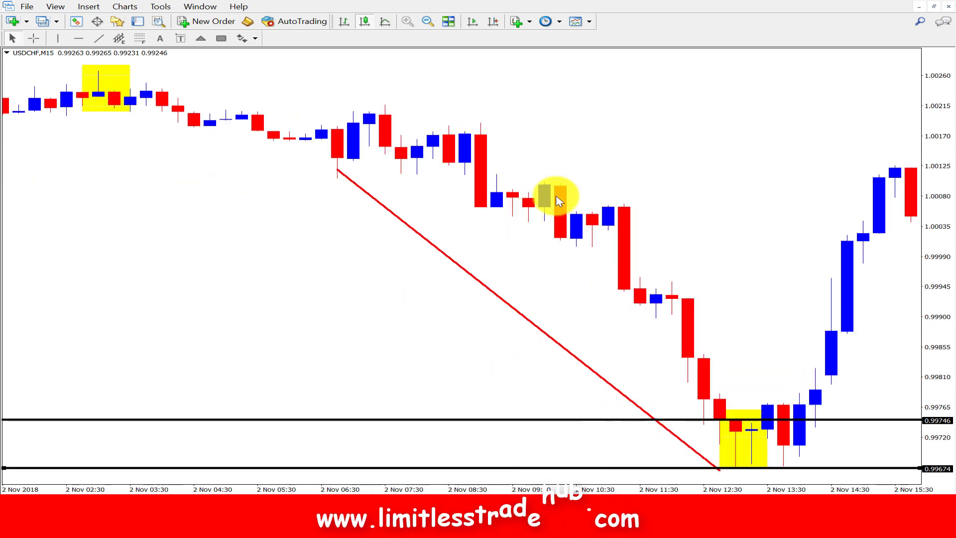
scroll(526, 152, up, 9)
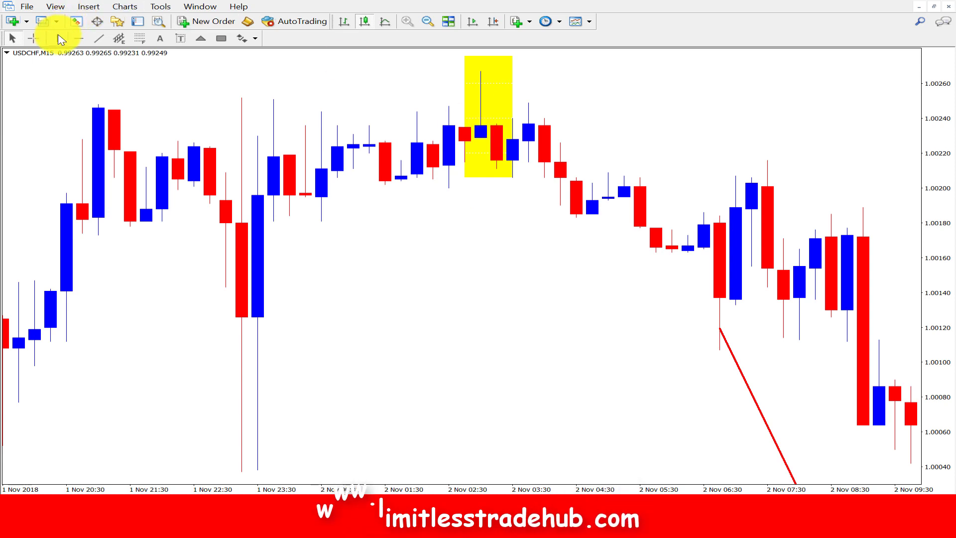
click(78, 38)
click(483, 69)
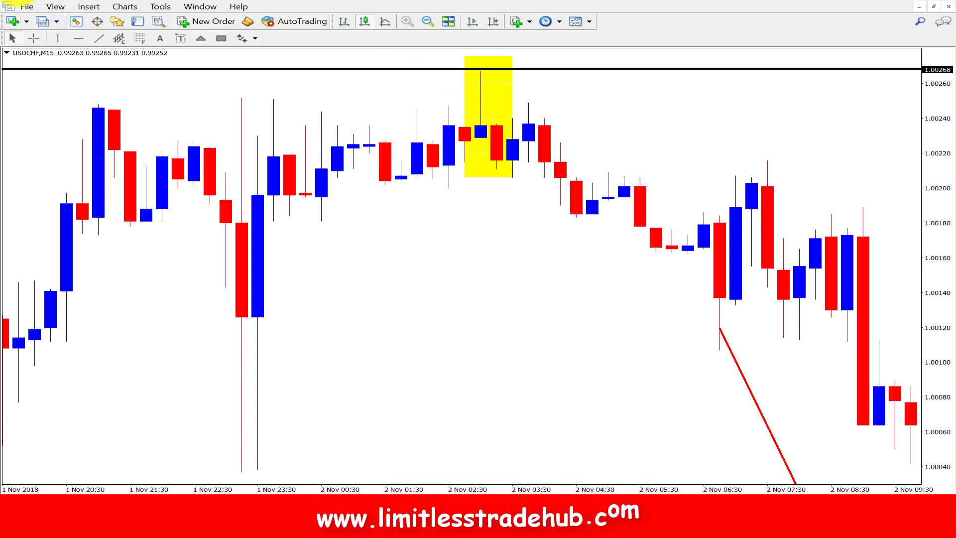
click(487, 144)
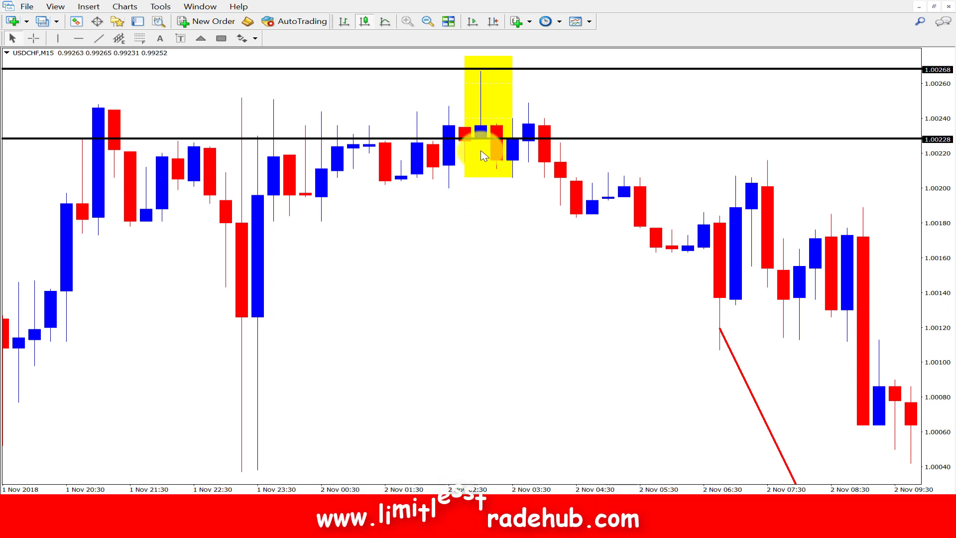
- Draw a red rising trendline into the zone and measure from a candle inside it with the Crosshair
click(99, 38)
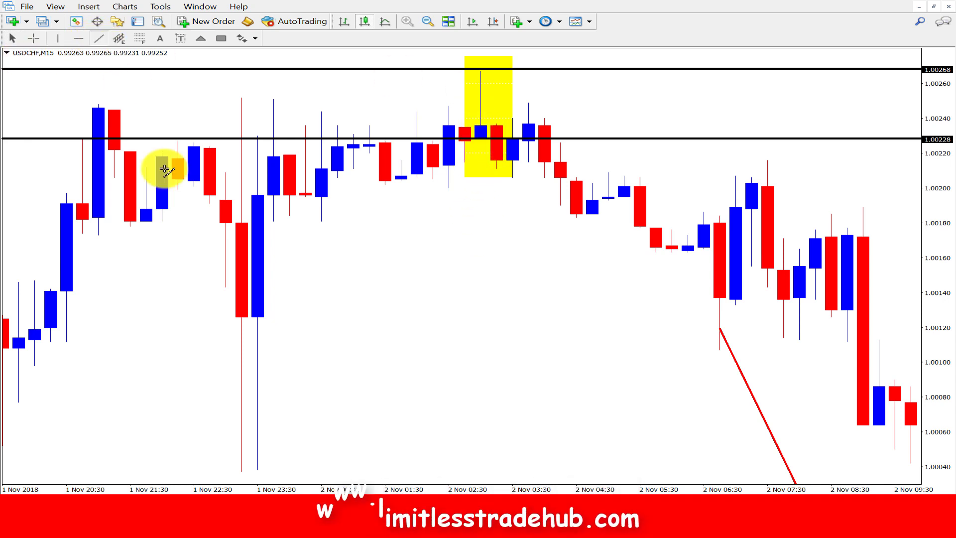
mouse_move(257, 452)
mouse_down()
mouse_move(314, 261)
mouse_move(465, 115)
mouse_up()
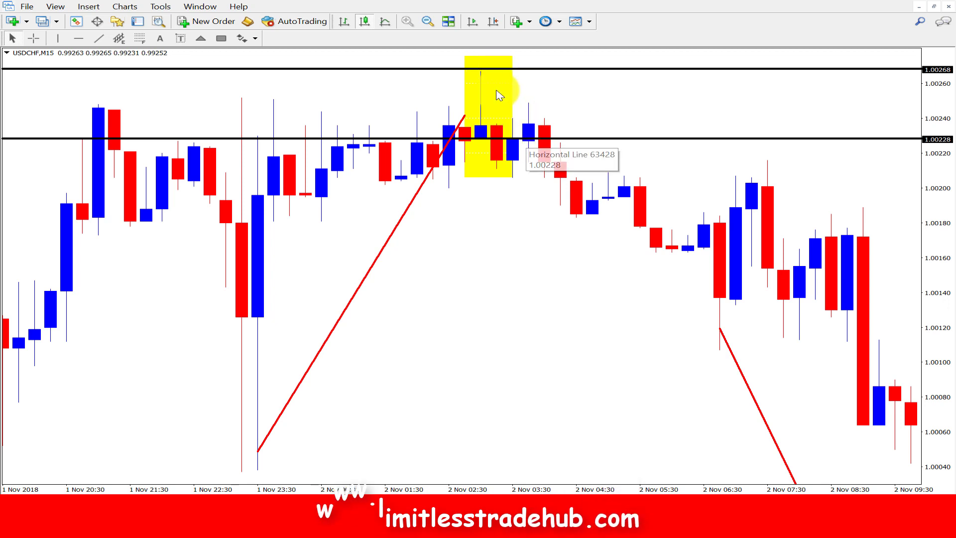
click(34, 38)
drag(504, 140, 884, 429)
scroll(310, 305, up, 3)
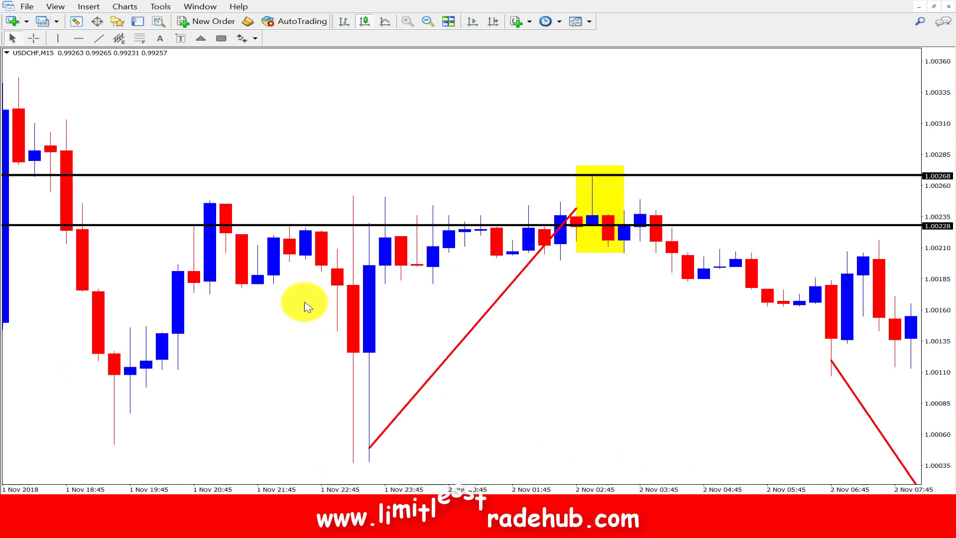
- Scroll back to the 31 Oct 02:30 zone and bracket it with lines at 1.00569 and 1.00523
scroll(347, 88, up, 2)
scroll(311, 239, left, 10)
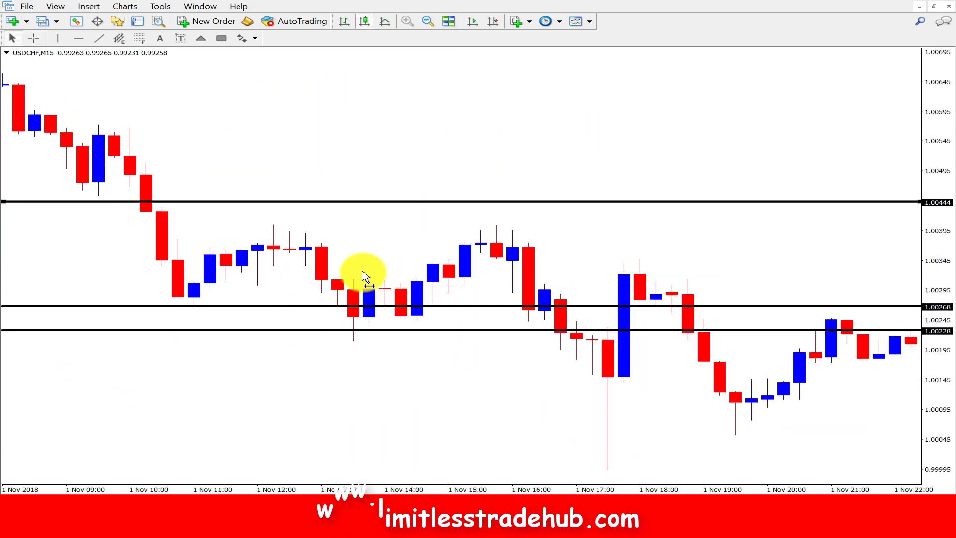
scroll(472, 209, left, 5)
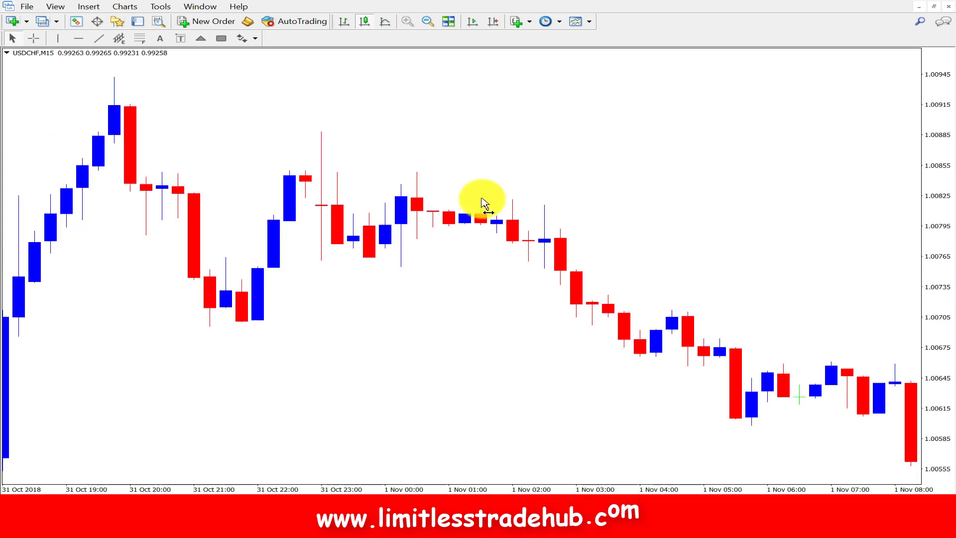
scroll(319, 263, left, 12)
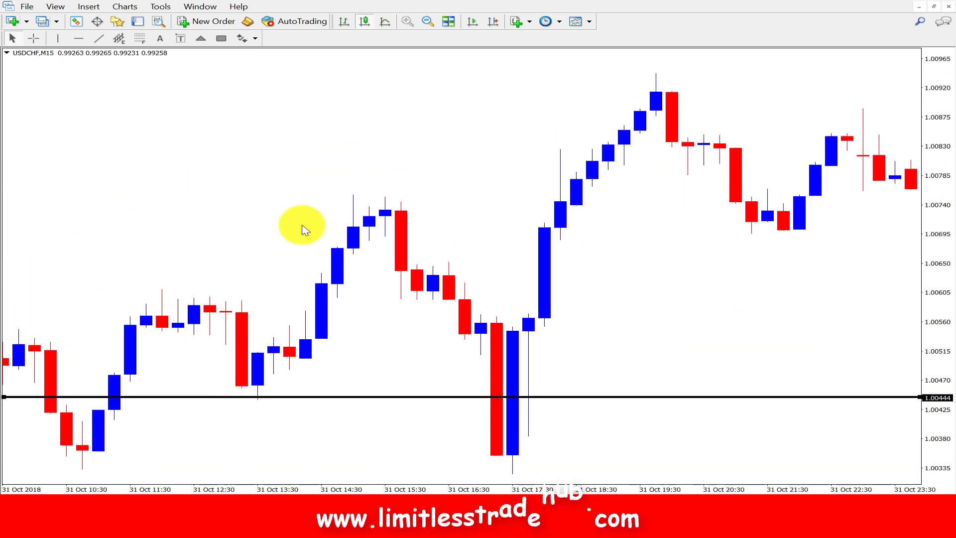
scroll(458, 164, left, 10)
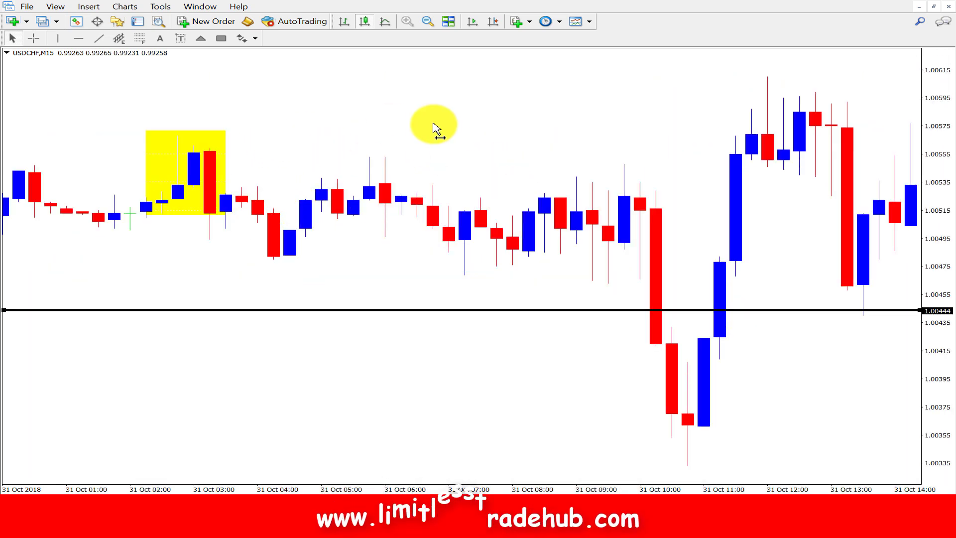
scroll(584, 97, left, 2)
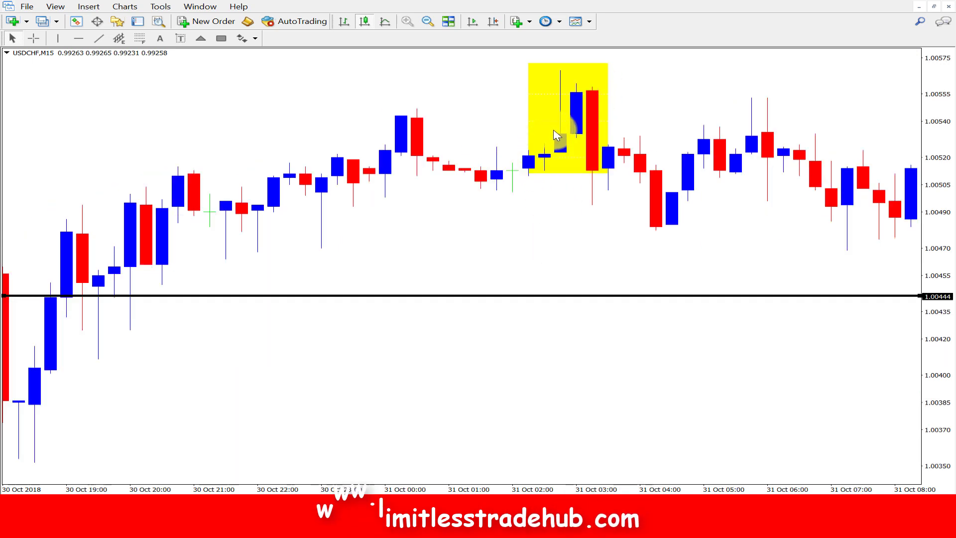
click(78, 38)
click(580, 70)
click(79, 39)
click(573, 152)
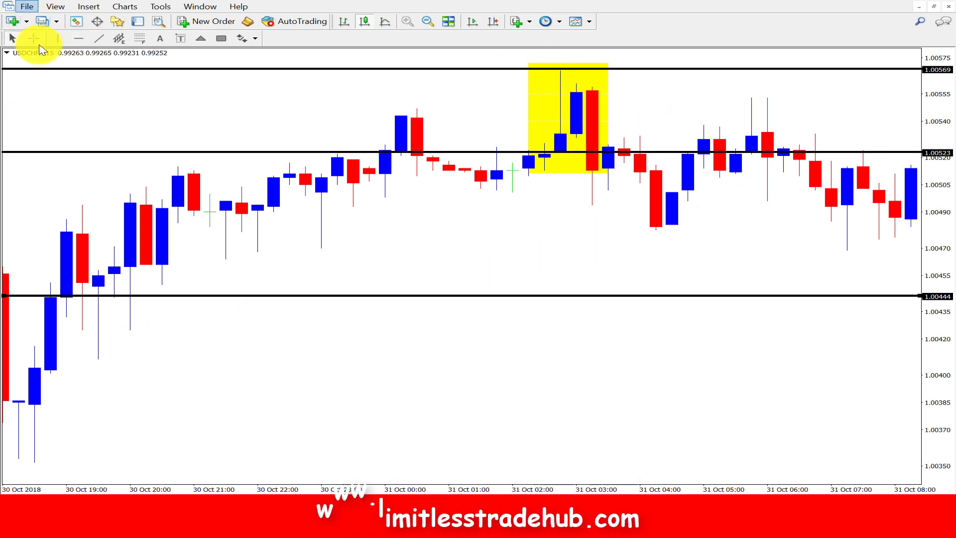
- Draw a red rising trendline from the low up into the 31 Oct yellow zone
click(99, 40)
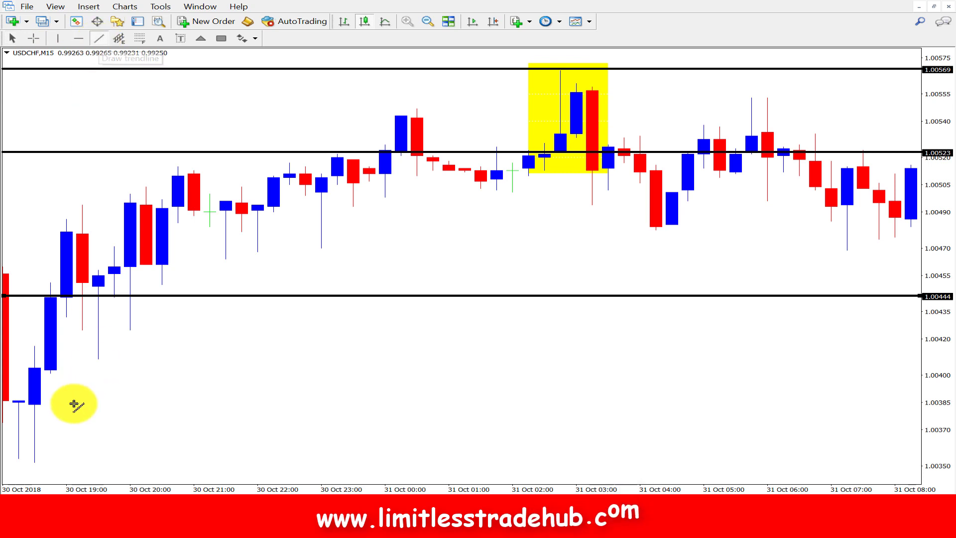
mouse_move(19, 452)
mouse_down()
mouse_move(567, 113)
mouse_move(557, 154)
mouse_up()
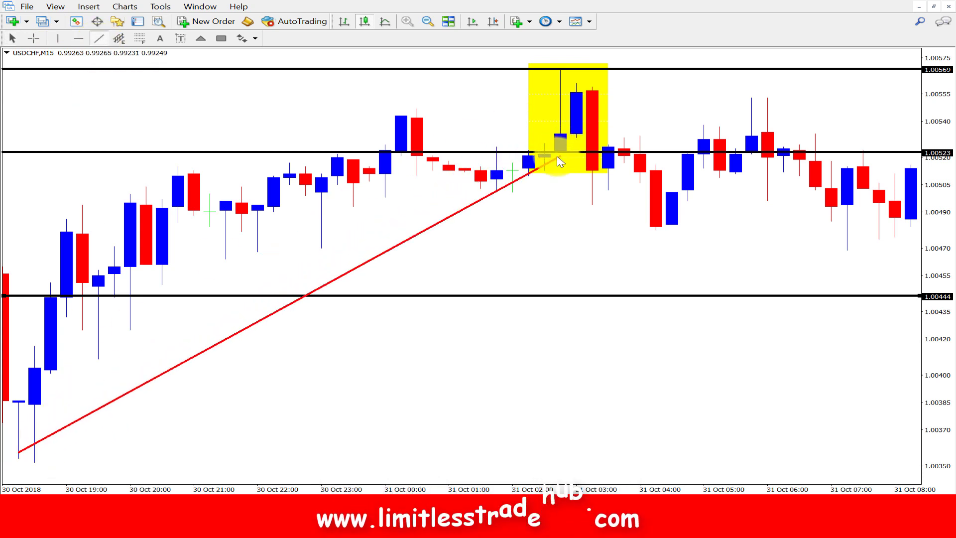
scroll(572, 213, down, 4)
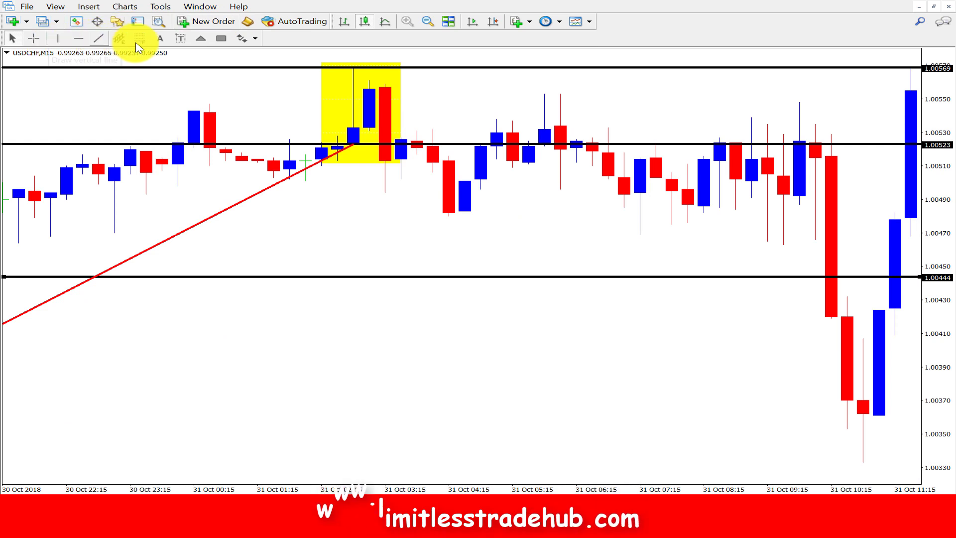
- Box the consolidation in yellow, add a line at 1.00378, and move the 1.00444 line to 1.00523
click(221, 39)
drag(432, 107, 800, 228)
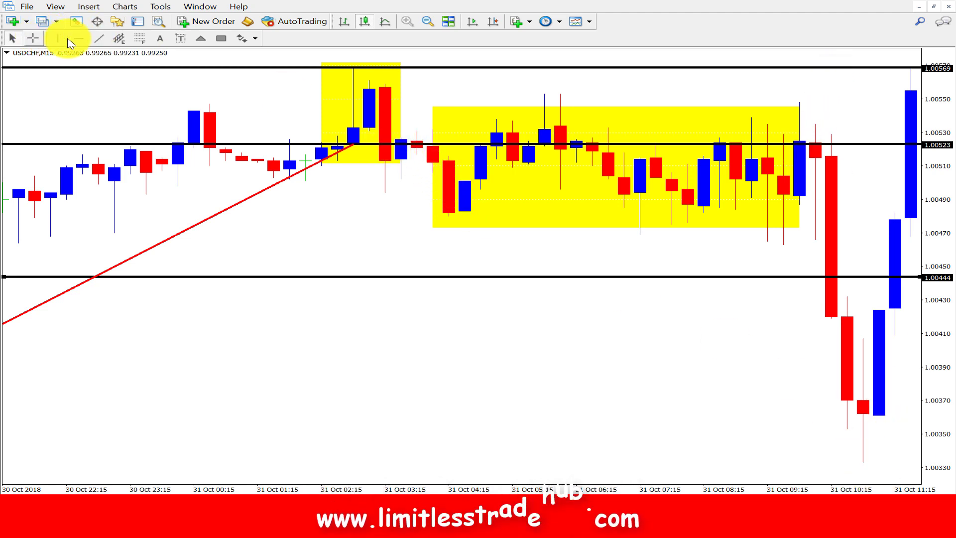
click(789, 386)
drag(756, 278, 764, 143)
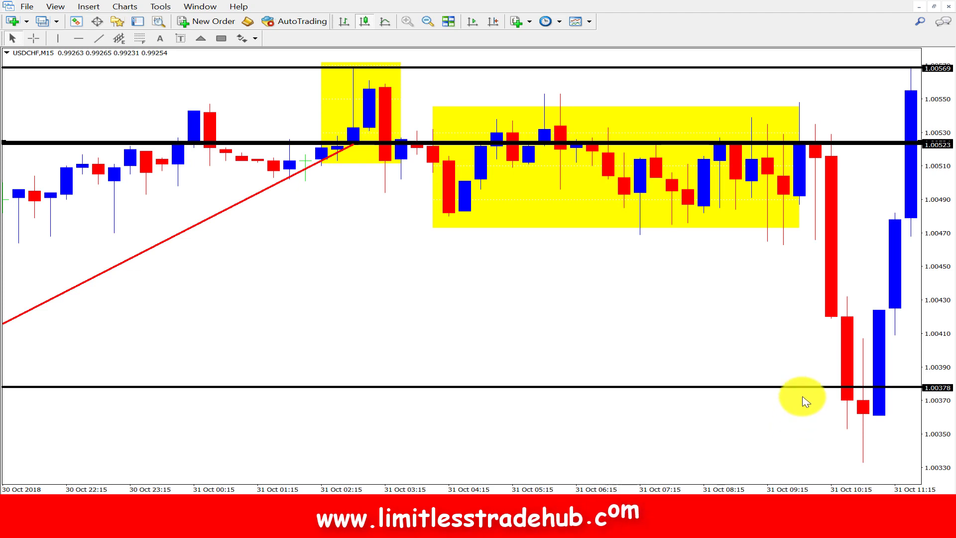